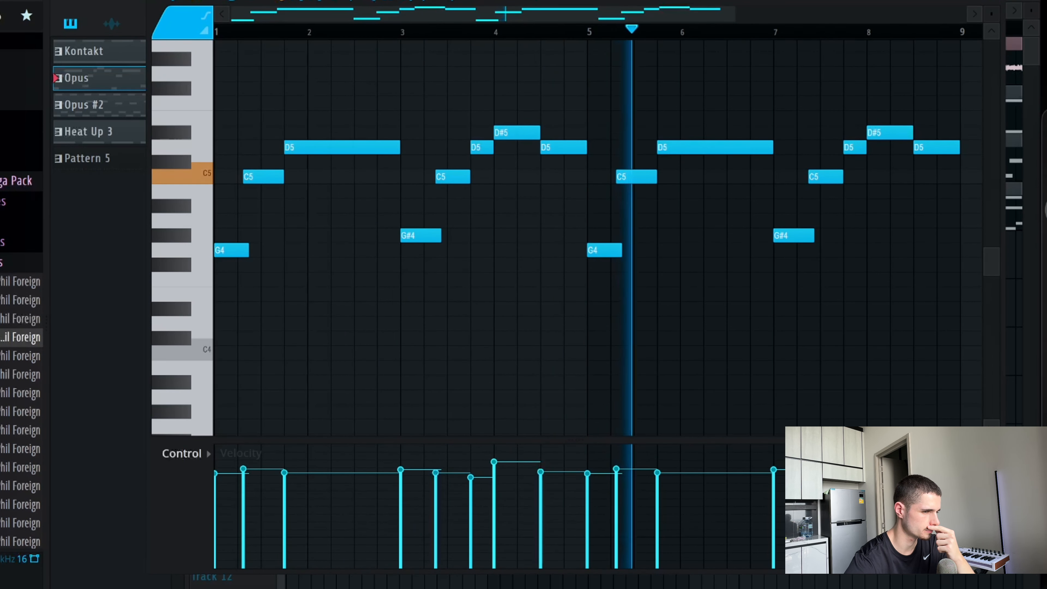
Try lowering the G#4 note at bar 3 to G4 and replacing bar 5's G4 note with a G#4.
{"action": "key", "text": "space"}
{"action": "scroll", "coordinate": [262, 222], "scroll_direction": "up", "scroll_amount": 2}
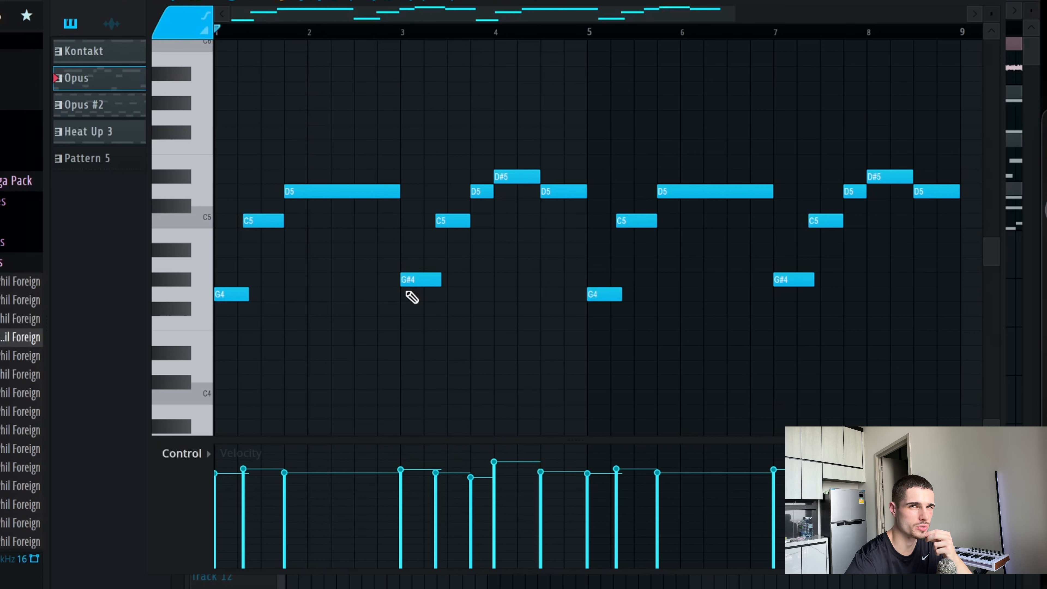
{"action": "left_click_drag", "start_coordinate": [418, 280], "coordinate": [417, 295]}
{"action": "left_click_drag", "start_coordinate": [598, 304], "coordinate": [588, 276]}
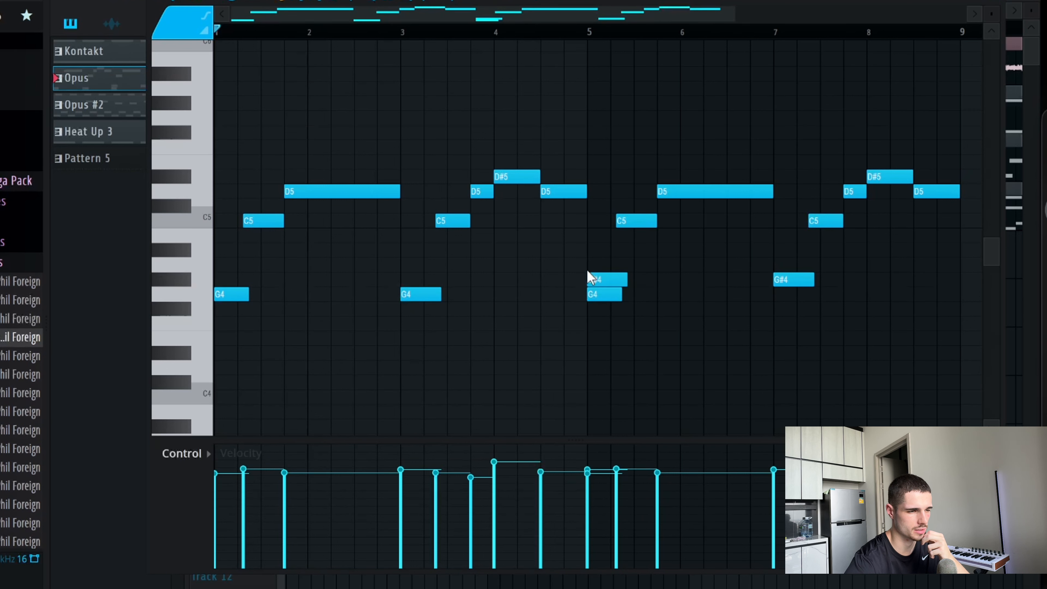
{"action": "right_click", "coordinate": [601, 294]}
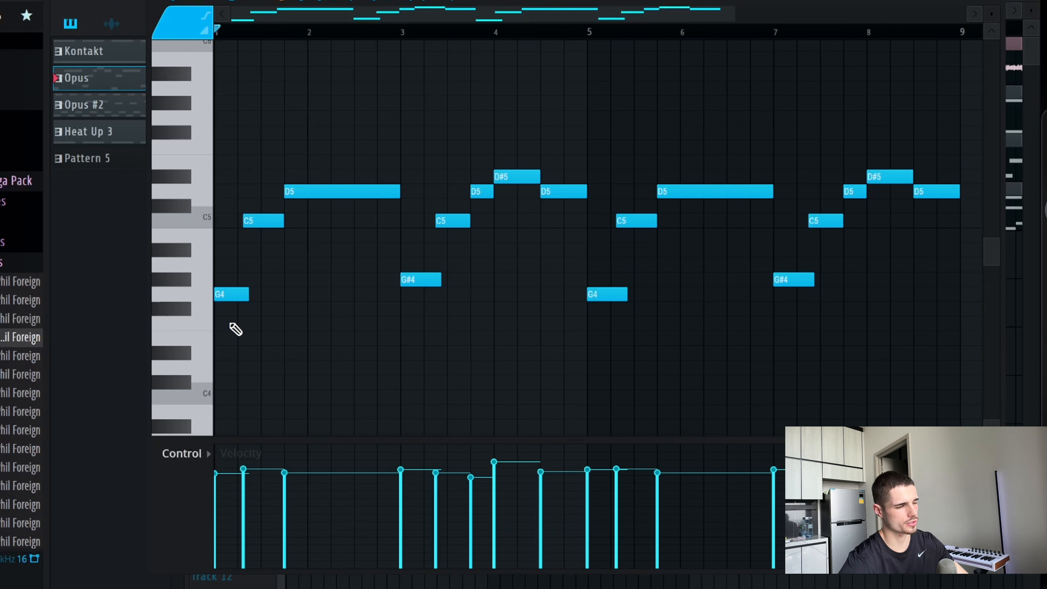
Point out the Opus melody's phrases one after another, ending with the notes of bars 7 and 8 selected.
{"action": "left_click_drag", "start_coordinate": [229, 333], "coordinate": [332, 96]}
{"action": "left_click_drag", "start_coordinate": [411, 299], "coordinate": [565, 176]}
{"action": "left_click_drag", "start_coordinate": [783, 293], "coordinate": [933, 150]}
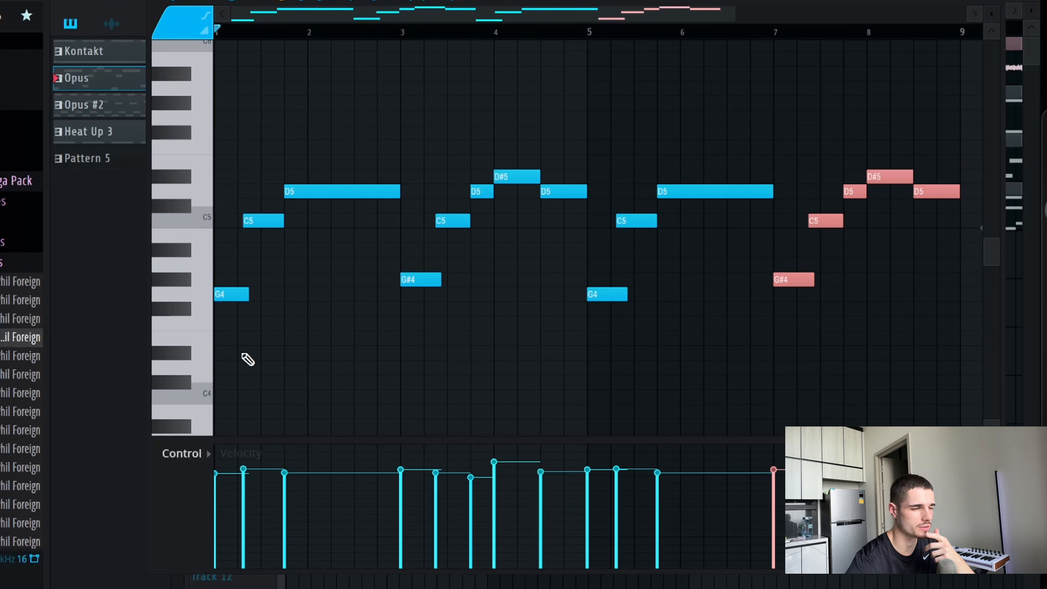
Sketch a rising trial run of D6, E6, G6 and one higher note above the melody, starting at bar 1.
{"action": "scroll", "coordinate": [248, 359], "scroll_direction": "up", "scroll_amount": 8}
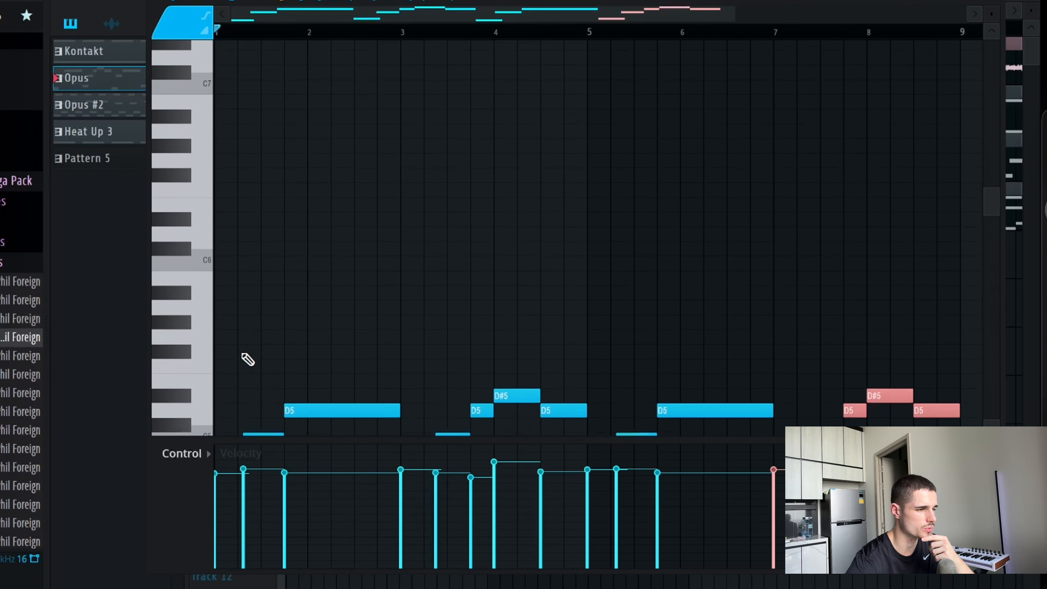
{"action": "left_click", "coordinate": [226, 325]}
{"action": "left_click_drag", "start_coordinate": [226, 324], "coordinate": [212, 324]}
{"action": "left_click", "coordinate": [227, 291]}
{"action": "left_click", "coordinate": [237, 246]}
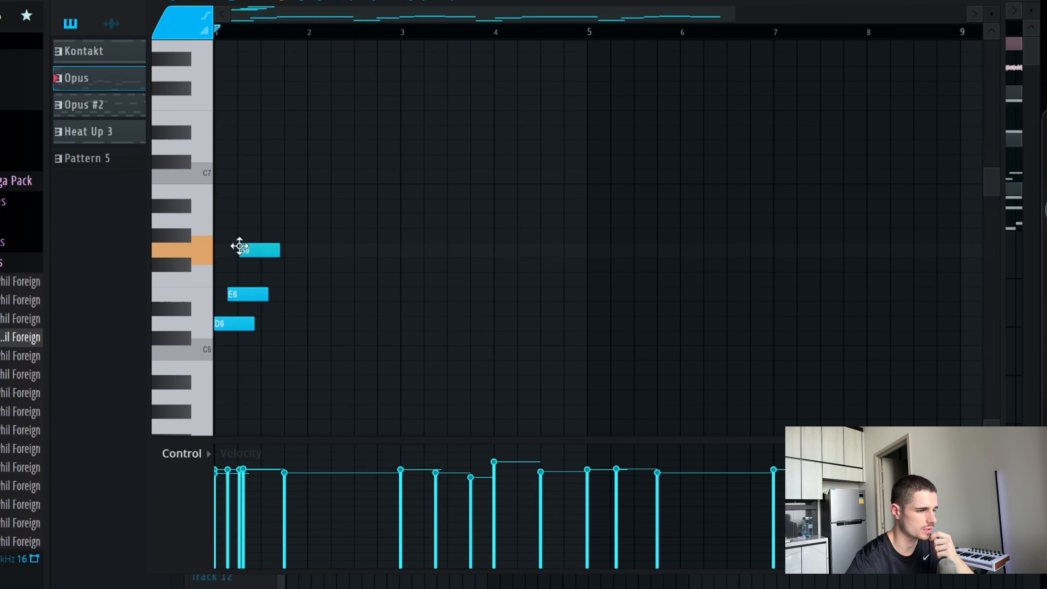
{"action": "left_click", "coordinate": [247, 206]}
Remove all the trial notes drawn above the melody at bar 1.
{"action": "left_click_drag", "start_coordinate": [265, 202], "coordinate": [259, 321]}
{"action": "right_click", "coordinate": [251, 324]}
{"action": "right_click", "coordinate": [250, 295]}
{"action": "right_click", "coordinate": [251, 251]}
{"action": "scroll", "coordinate": [251, 268], "scroll_direction": "down", "scroll_amount": 2}
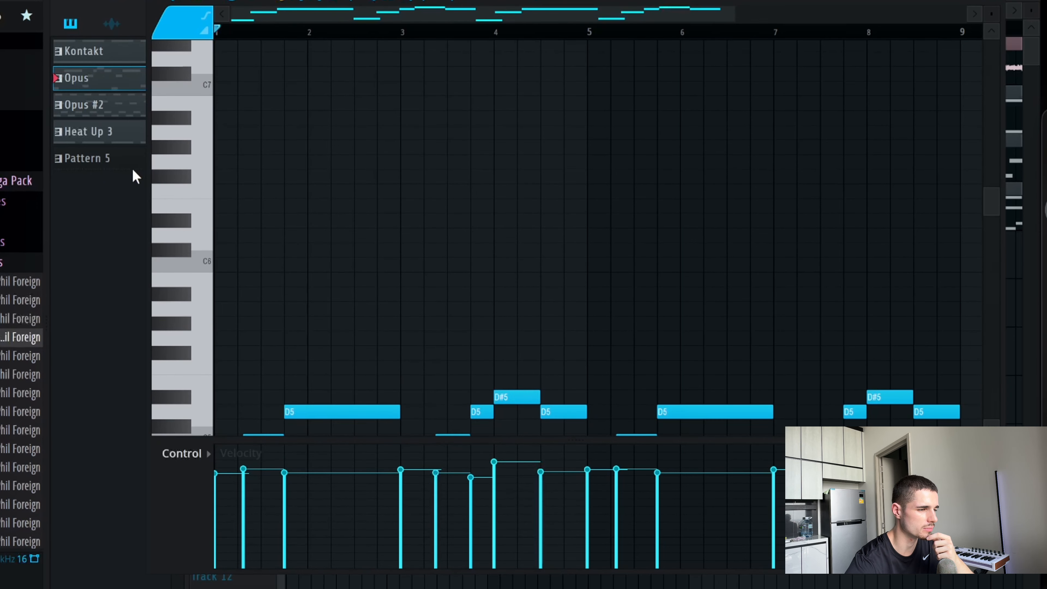
{"action": "scroll", "coordinate": [172, 235], "scroll_direction": "down", "scroll_amount": 1}
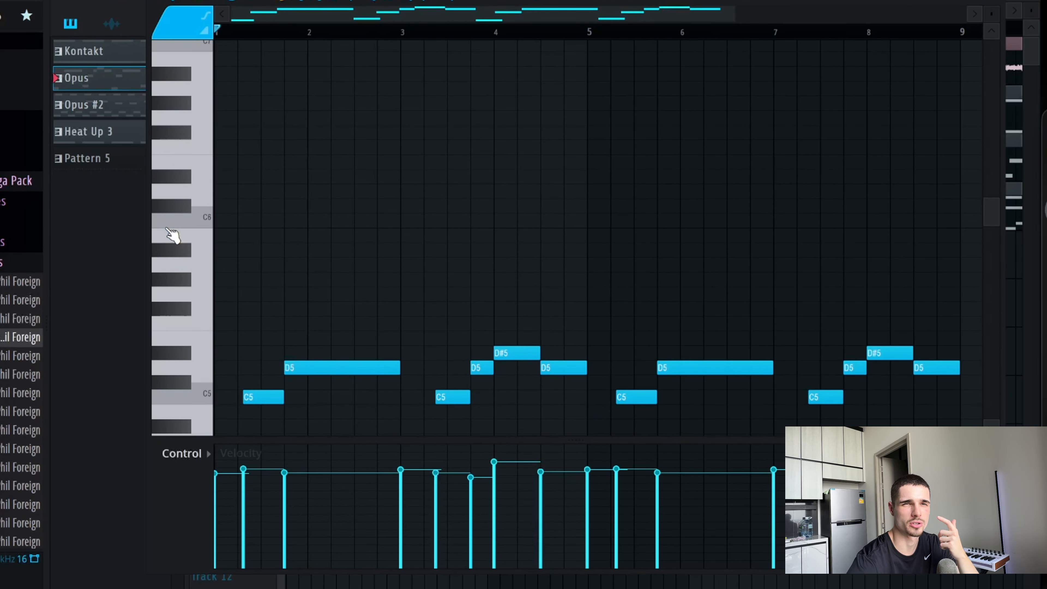
Look through the list of installed EW instrument libraries around EW Silk, which holds the Duduk LIVE 2 instrument.
{"action": "scroll", "coordinate": [172, 235], "scroll_direction": "down", "scroll_amount": 1}
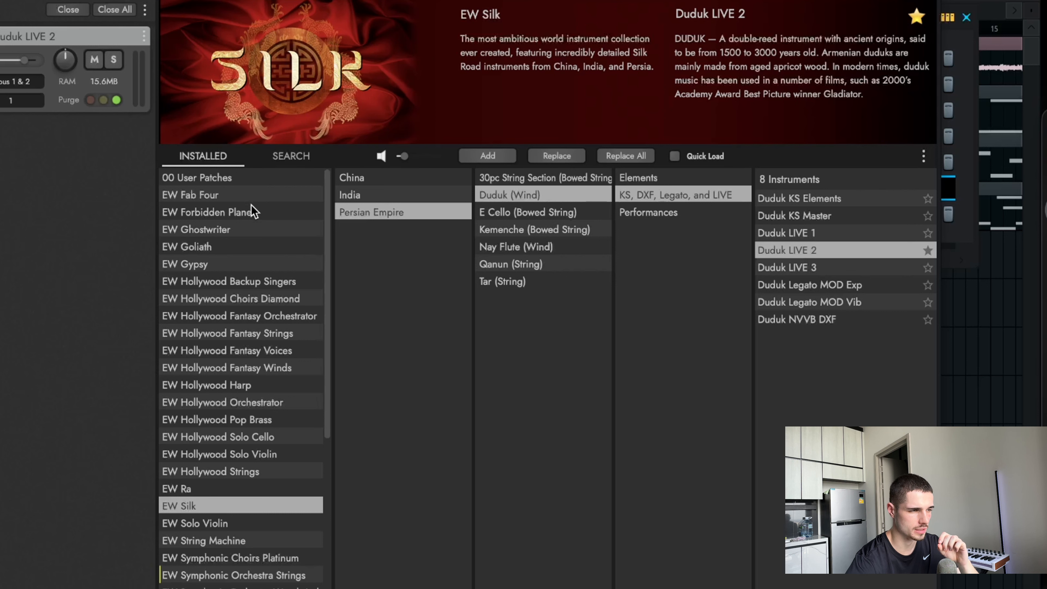
{"action": "scroll", "coordinate": [247, 353], "scroll_direction": "down", "scroll_amount": 1}
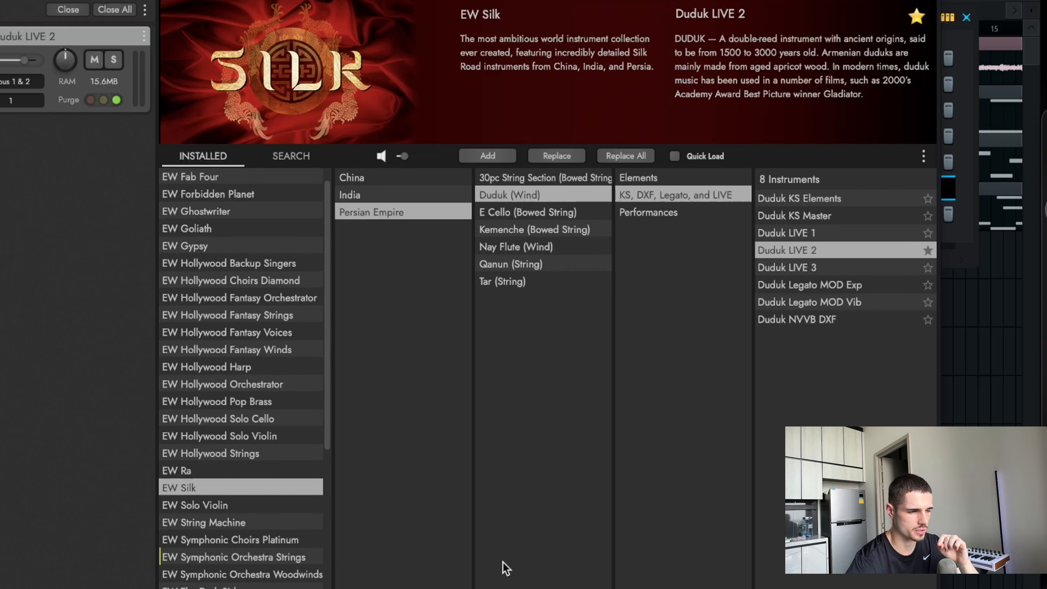
{"action": "scroll", "coordinate": [243, 495], "scroll_direction": "down", "scroll_amount": 4}
{"action": "scroll", "coordinate": [276, 444], "scroll_direction": "up", "scroll_amount": 3}
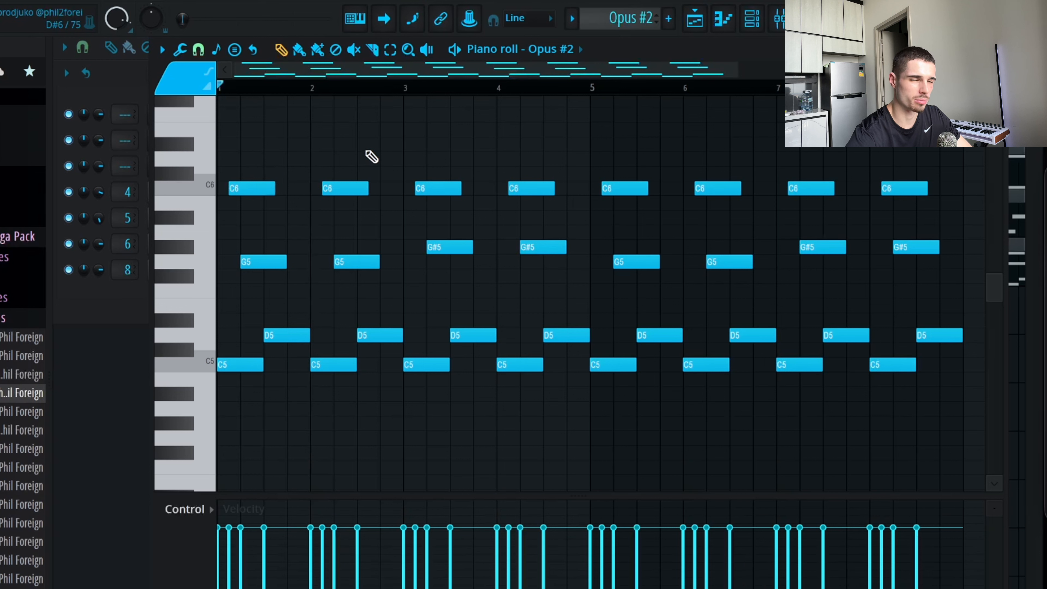
Play the Opus #2 pattern and select its G5 and G#5 notes in bars 1 to 4.
{"action": "key", "text": "space"}
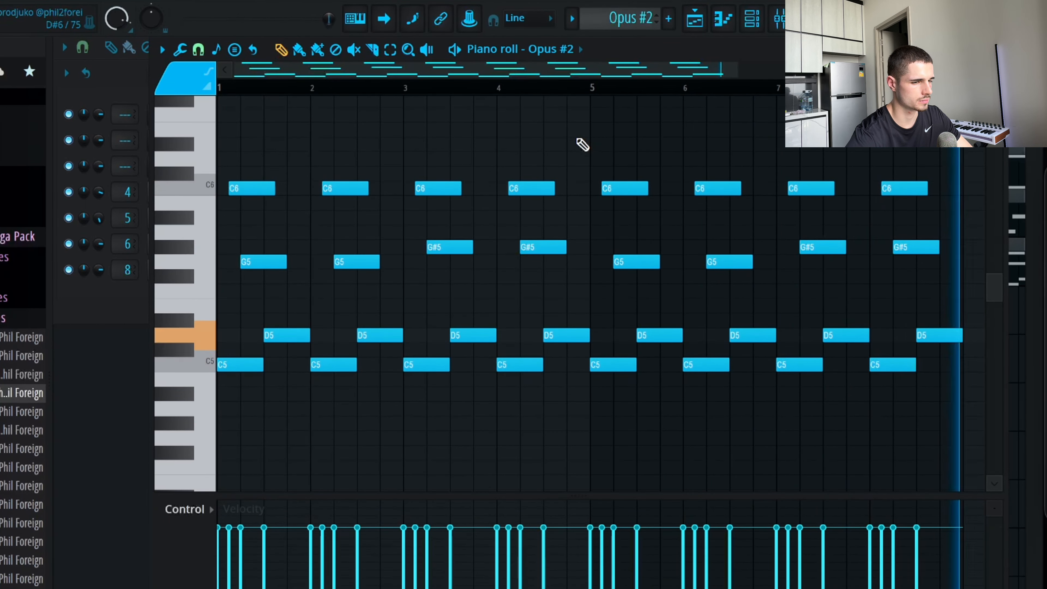
{"action": "key", "text": "space"}
{"action": "left_click_drag", "start_coordinate": [241, 240], "coordinate": [368, 304]}
{"action": "left_click_drag", "start_coordinate": [435, 226], "coordinate": [609, 292]}
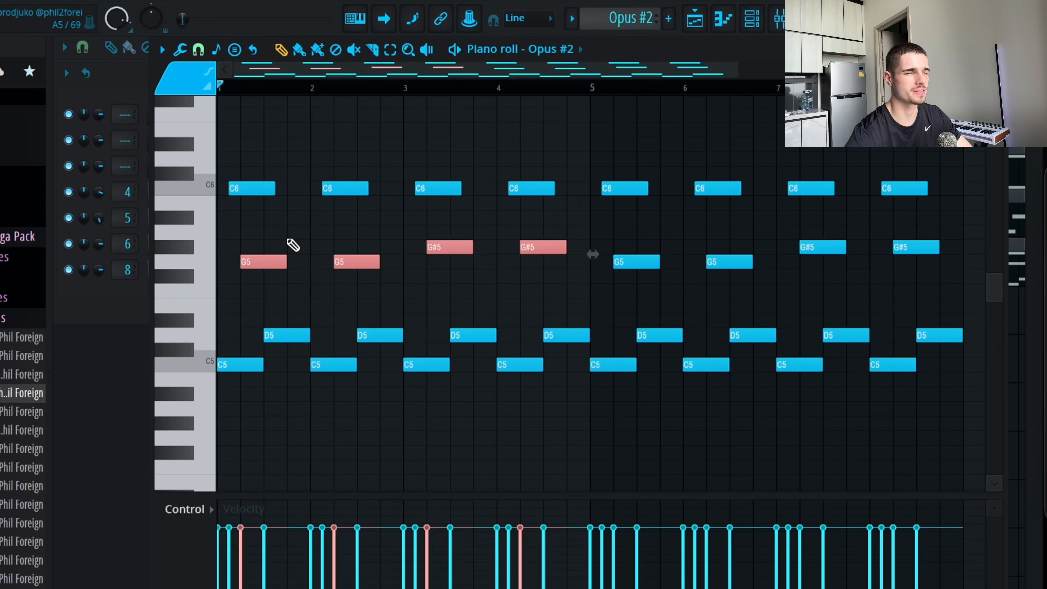
Select the first C5 and C6 notes plus the D5 notes of bars 1 to 6, and clear the selection.
{"action": "left_click", "coordinate": [252, 363], "text": "ctrl"}
{"action": "left_click", "coordinate": [258, 192], "text": "ctrl+shift"}
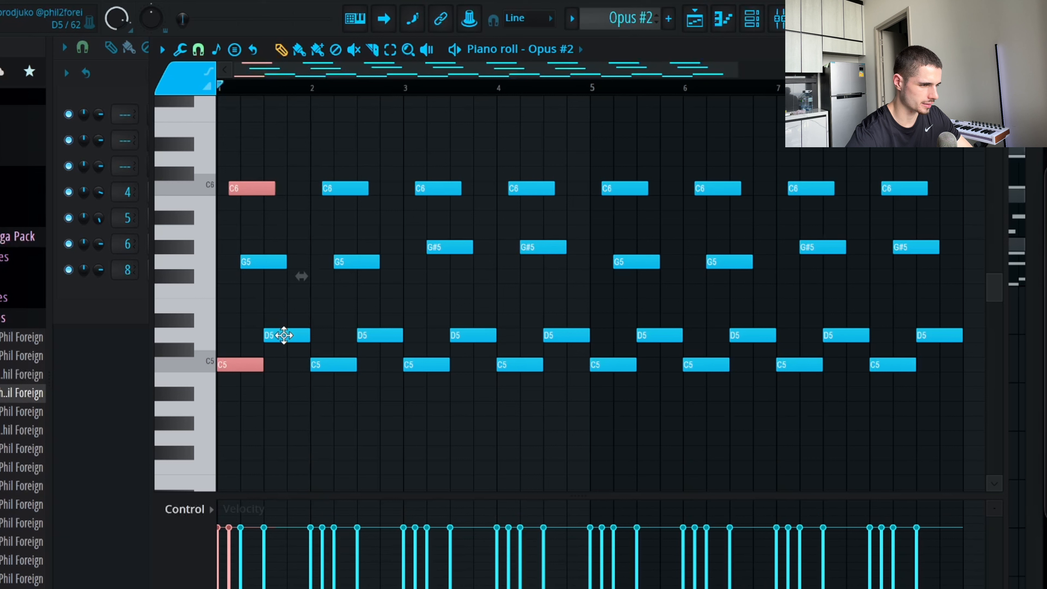
{"action": "left_click", "coordinate": [284, 335], "text": "ctrl+shift"}
{"action": "left_click", "coordinate": [374, 339], "text": "ctrl+shift"}
{"action": "left_click", "coordinate": [479, 336], "text": "ctrl+shift"}
{"action": "left_click", "coordinate": [567, 336], "text": "ctrl+shift"}
{"action": "left_click", "coordinate": [660, 336], "text": "ctrl+shift"}
{"action": "left_click", "coordinate": [748, 340], "text": "ctrl+shift"}
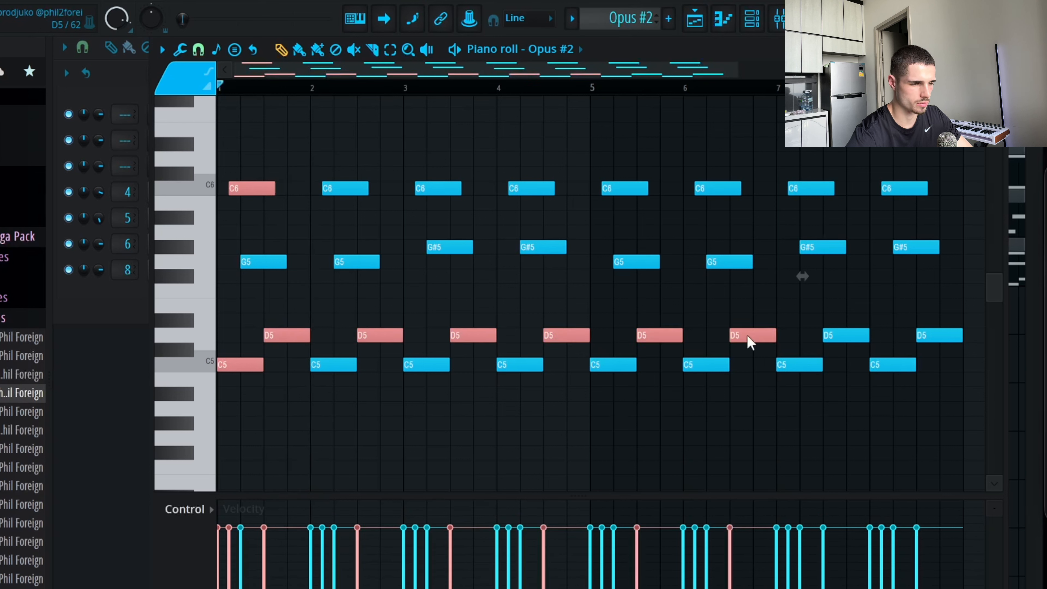
{"action": "left_click", "coordinate": [316, 317], "text": "ctrl"}
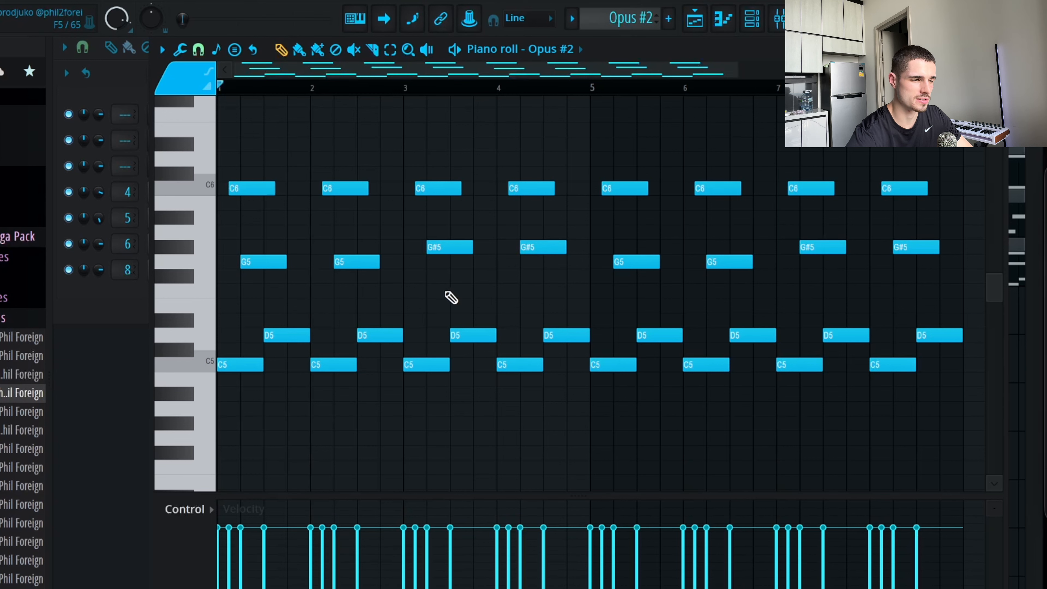
{"action": "left_click_drag", "start_coordinate": [562, 269], "coordinate": [231, 241]}
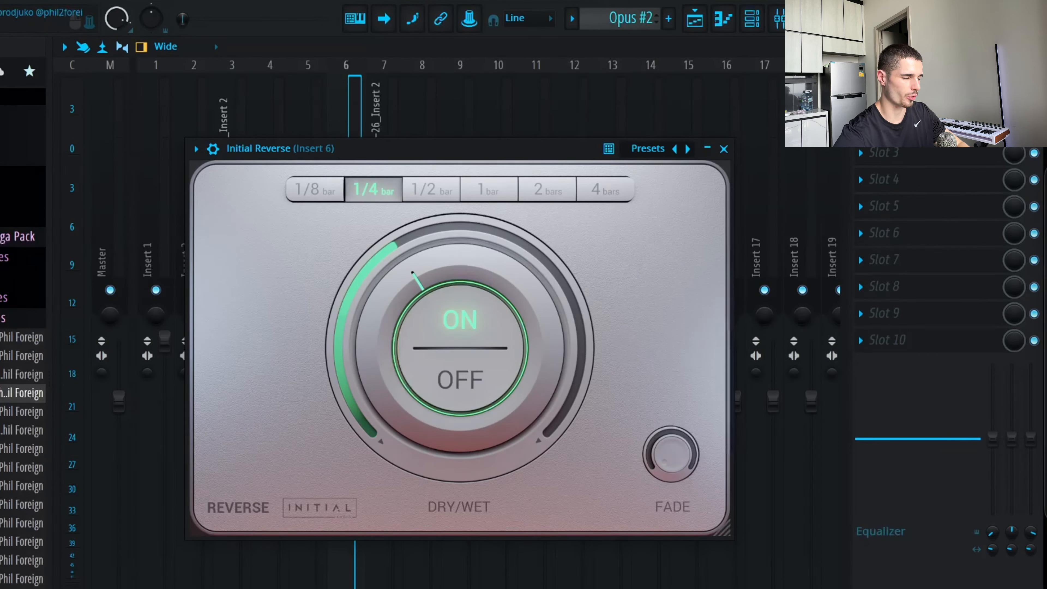
Turn the Initial Reverse effect's Dry/Wet fully wet and return it to 61/39.
{"action": "mouse_move", "coordinate": [415, 245]}
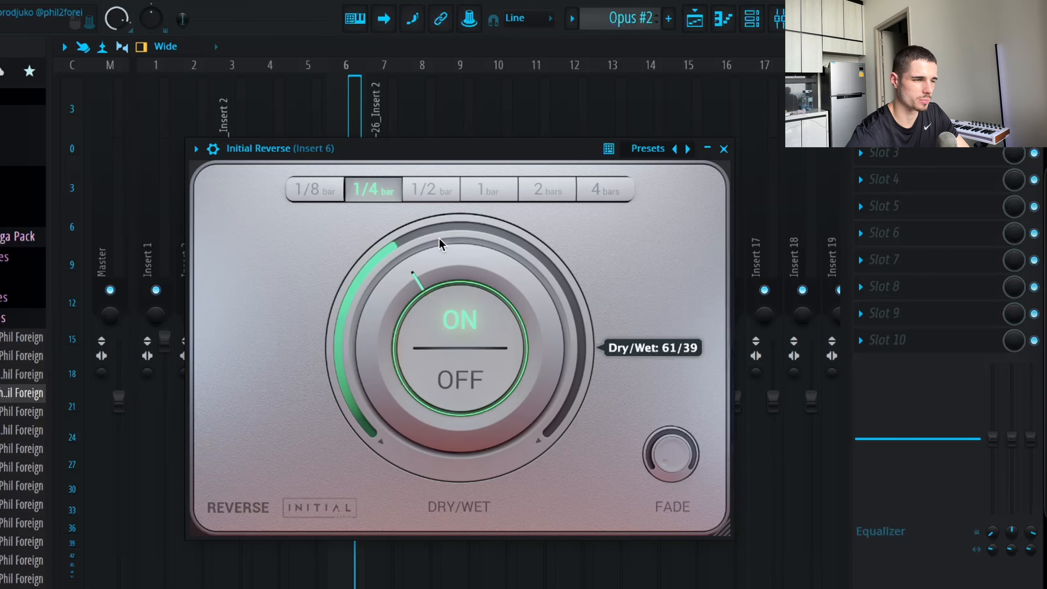
{"action": "left_click_drag", "start_coordinate": [441, 243], "coordinate": [442, 173]}
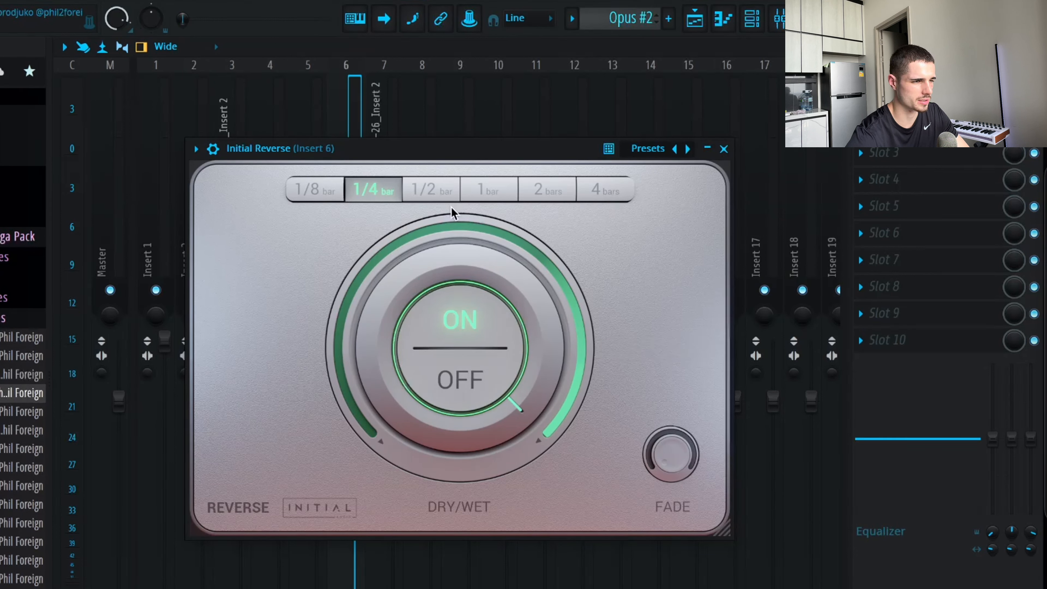
{"action": "left_click_drag", "start_coordinate": [453, 211], "coordinate": [452, 295]}
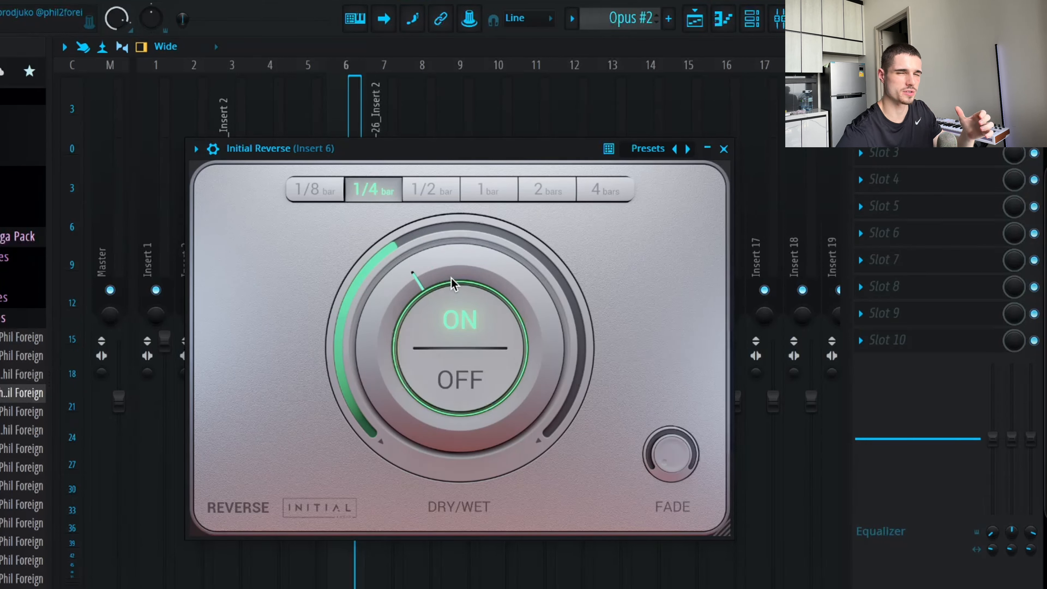
{"action": "mouse_move", "coordinate": [565, 238]}
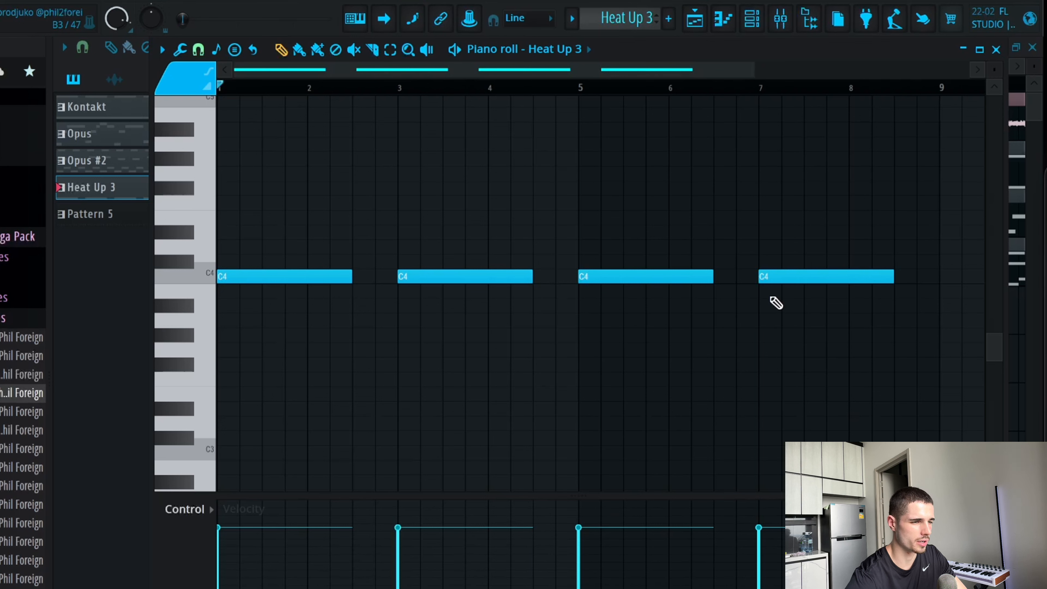
Examine and play the C4 bass notes of the Heat Up 3 pattern, and close the Heat Up 3 instrument window.
{"action": "key", "text": "ctrl+a"}
{"action": "mouse_move", "coordinate": [352, 276]}
{"action": "left_mouse_down"}
{"action": "mouse_move", "coordinate": [394, 283]}
{"action": "mouse_move", "coordinate": [349, 284]}
{"action": "left_mouse_up"}
{"action": "left_click", "coordinate": [367, 279], "text": "ctrl"}
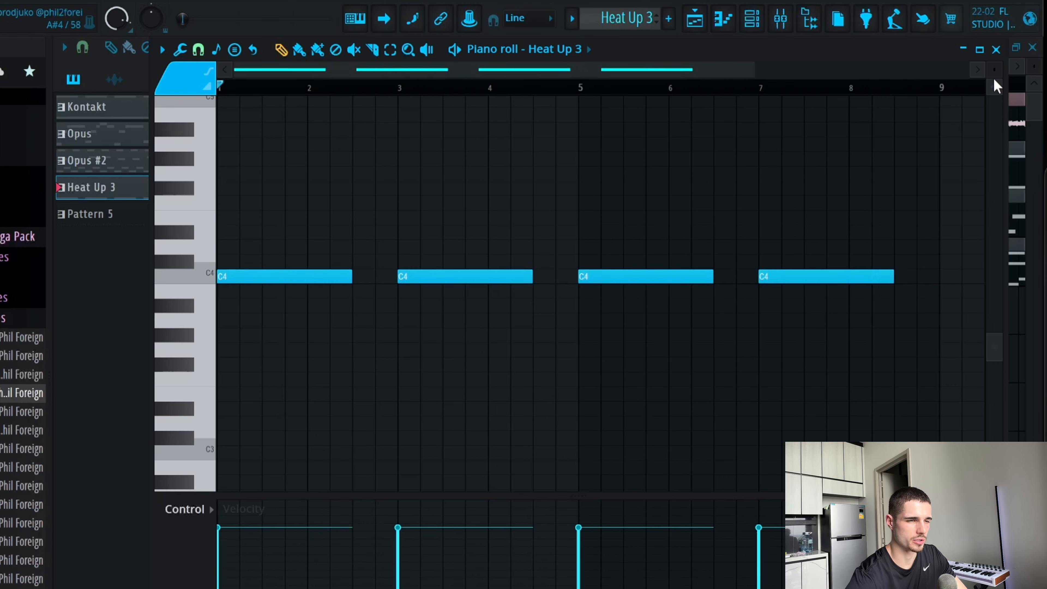
{"action": "key", "text": "space"}
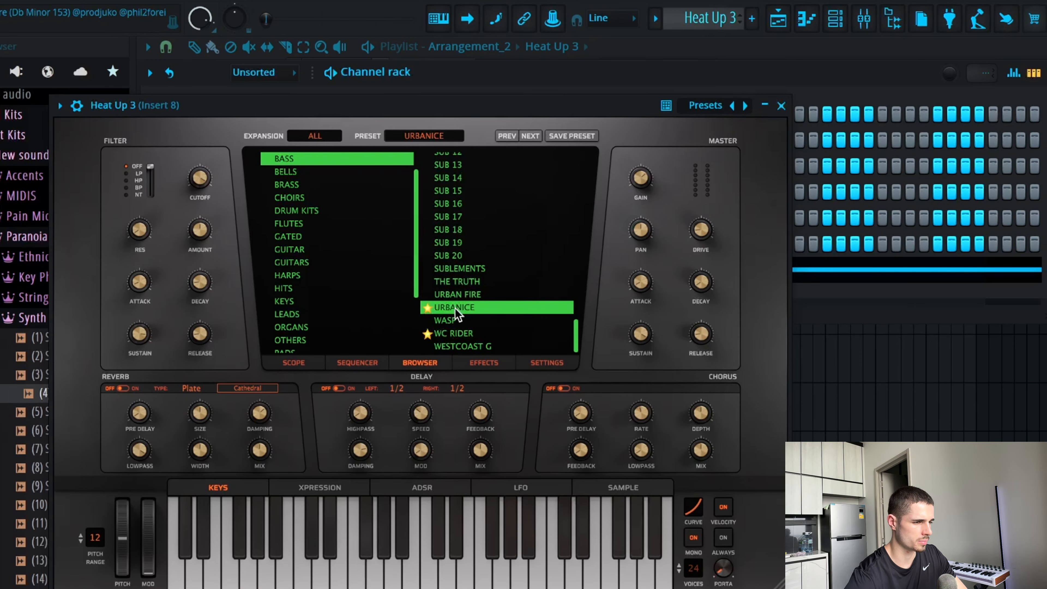
{"action": "left_click", "coordinate": [781, 106]}
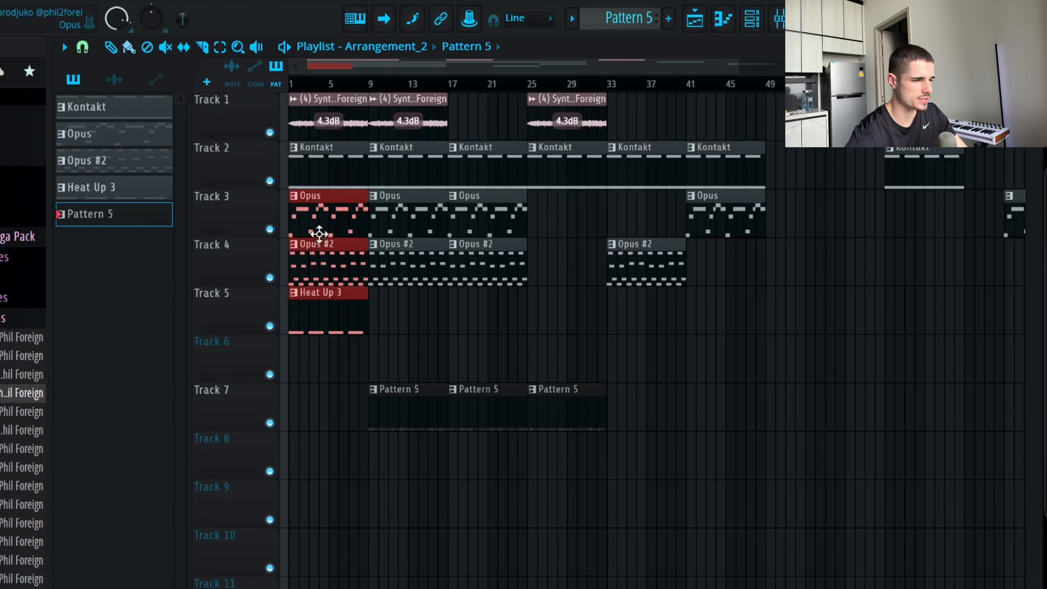
Delete the bar 1 Opus, Opus #2 and Heat Up 3 clips, and move the bar 9 Pattern 5 clip to bar 1 on Track 6.
{"action": "right_click", "coordinate": [312, 228]}
{"action": "right_click", "coordinate": [324, 260]}
{"action": "right_click", "coordinate": [330, 291]}
{"action": "left_click_drag", "start_coordinate": [330, 168], "coordinate": [307, 115]}
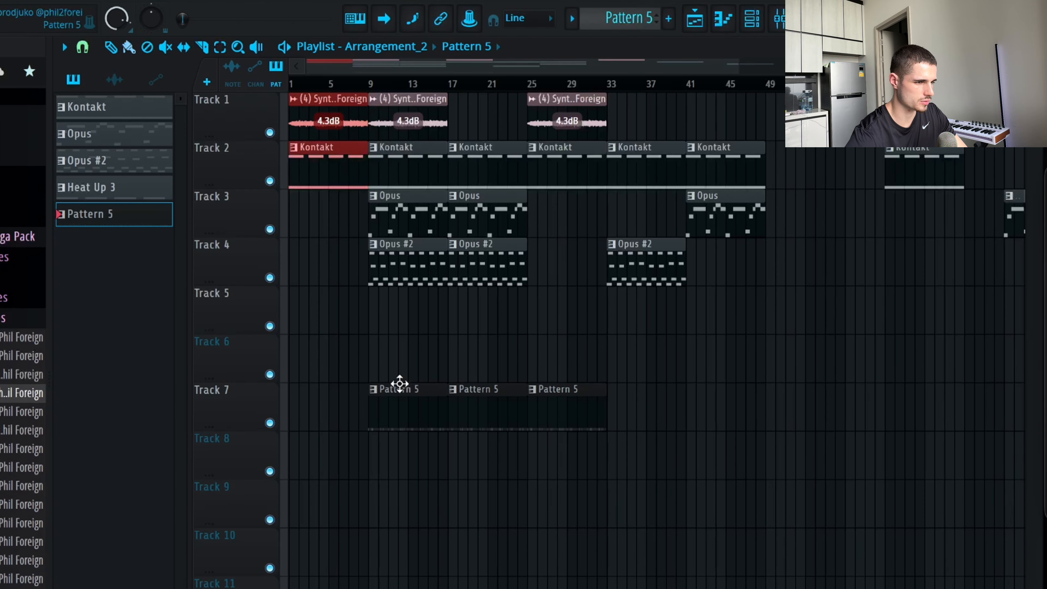
{"action": "left_click_drag", "start_coordinate": [399, 385], "coordinate": [253, 344]}
Open Pattern 5's notes to examine its 808 and hi-hat parts, and return to the playlist.
{"action": "double_click", "coordinate": [321, 356]}
{"action": "scroll", "coordinate": [441, 261], "scroll_direction": "up", "scroll_amount": 3}
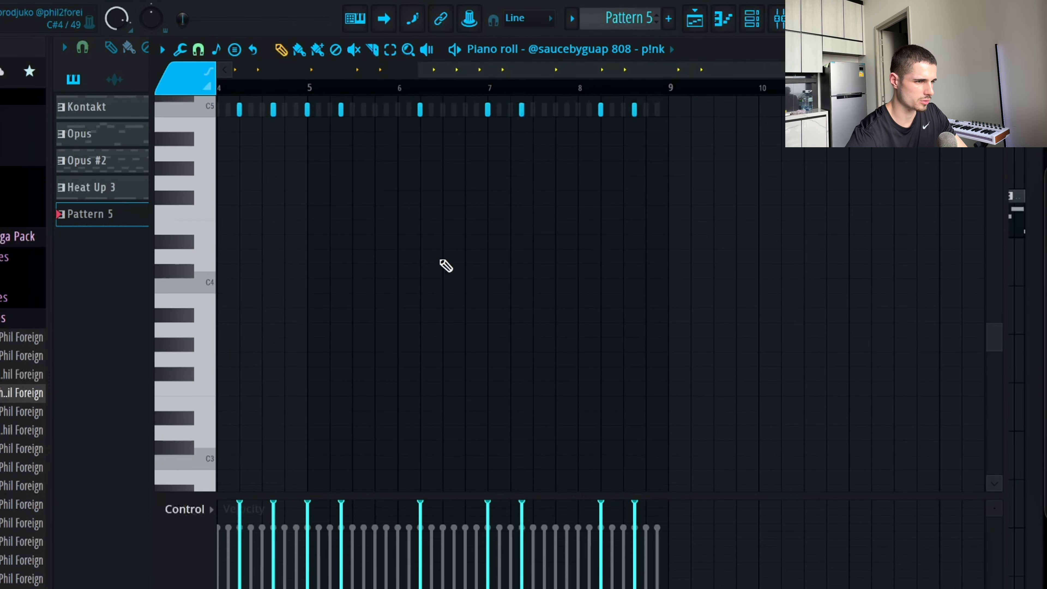
{"action": "scroll", "coordinate": [629, 48], "scroll_direction": "up", "scroll_amount": 1}
{"action": "scroll", "coordinate": [631, 49], "scroll_direction": "up", "scroll_amount": 1}
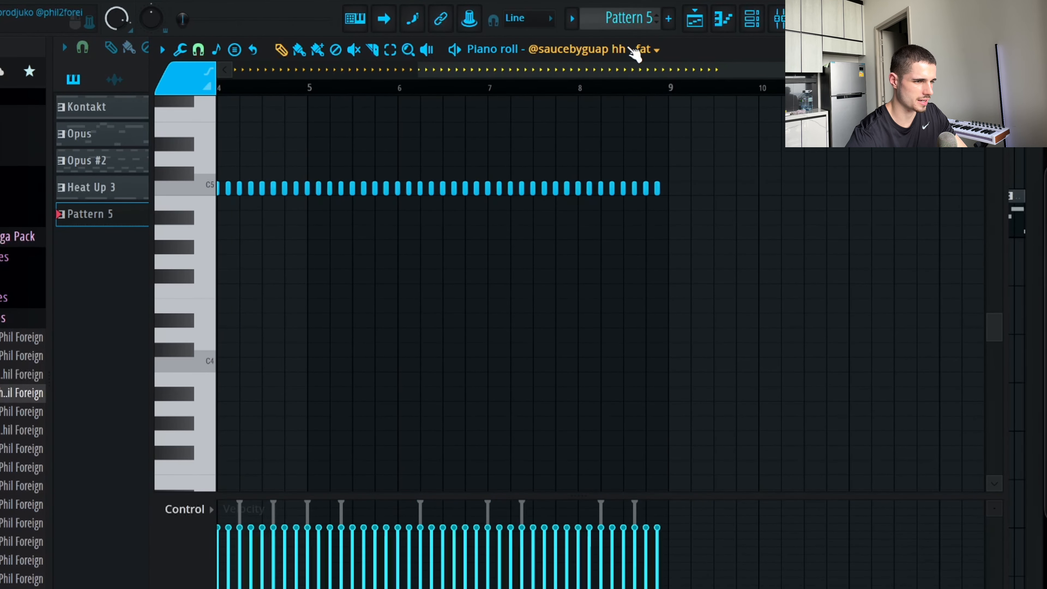
{"action": "left_click_drag", "start_coordinate": [608, 69], "coordinate": [387, 96]}
{"action": "key", "text": "Escape"}
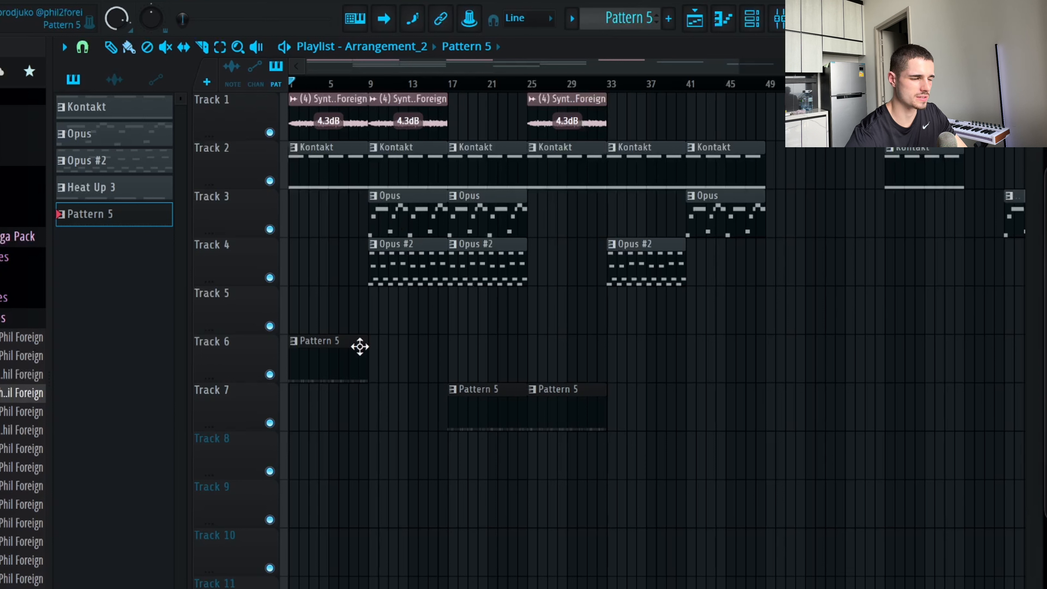
Mute Track 6 and play the arrangement from bar 1 with and without Pattern 5 for comparison.
{"action": "key", "text": "space"}
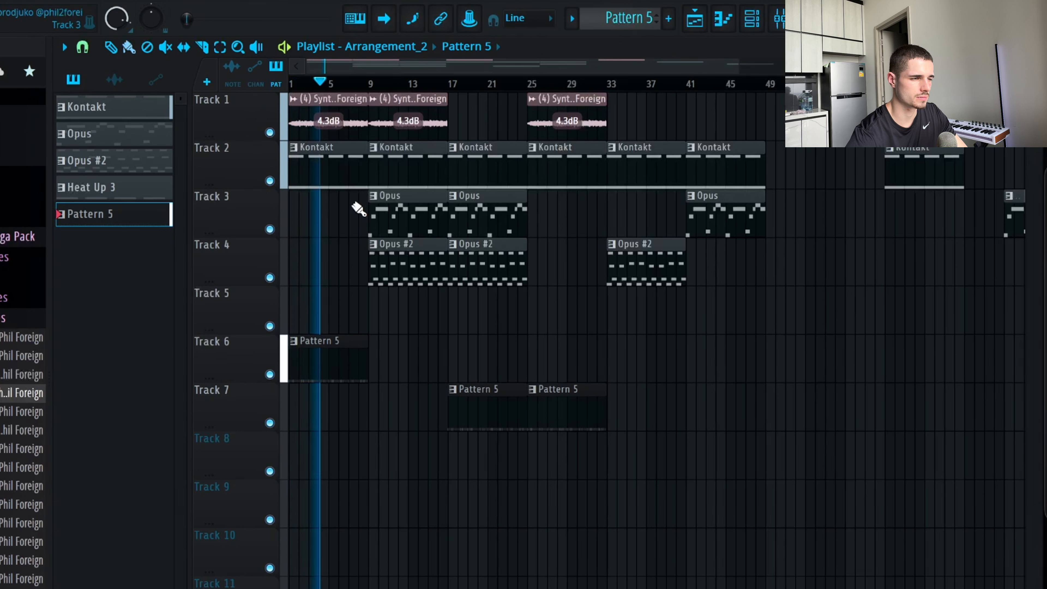
{"action": "key", "text": "space"}
{"action": "left_click", "coordinate": [270, 374]}
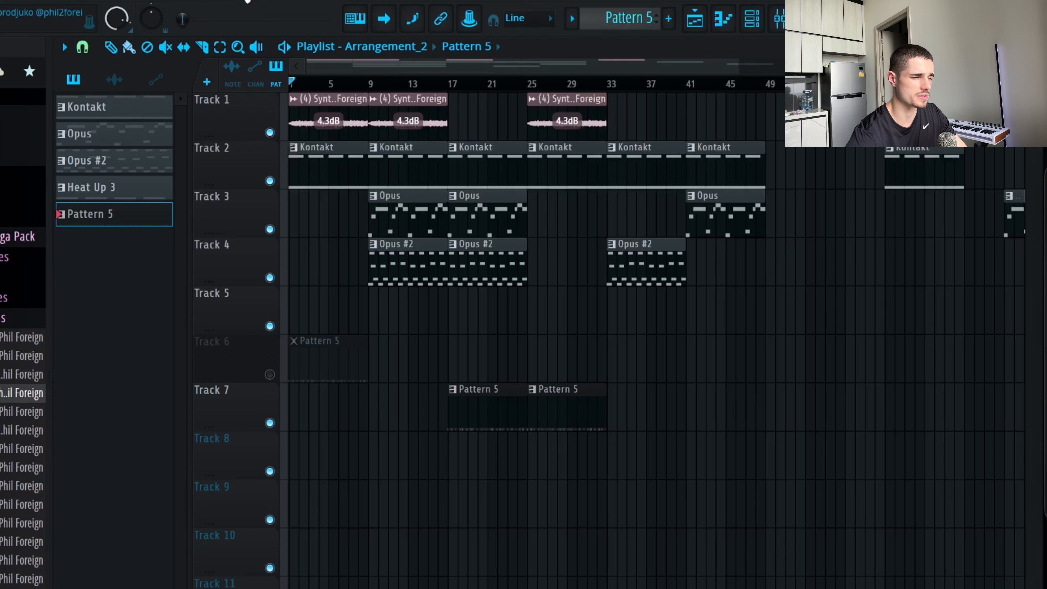
{"action": "key", "text": "space"}
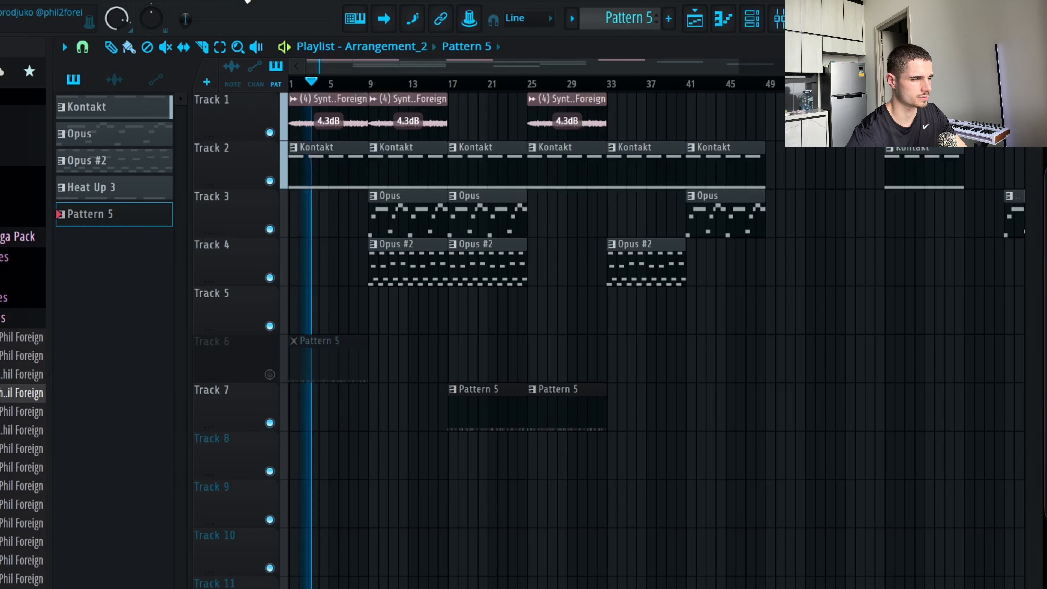
{"action": "key", "text": "space"}
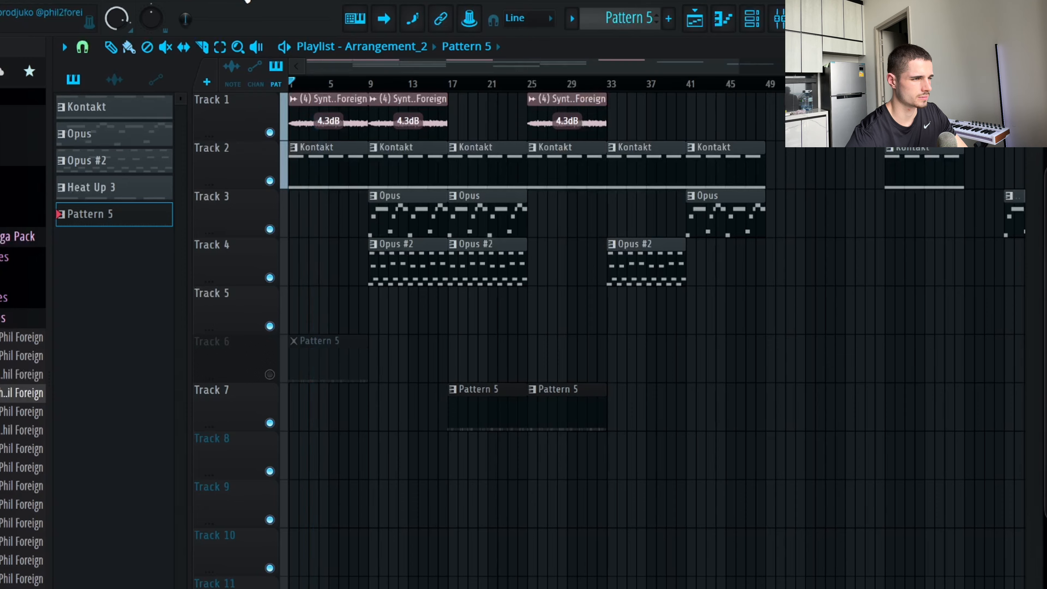